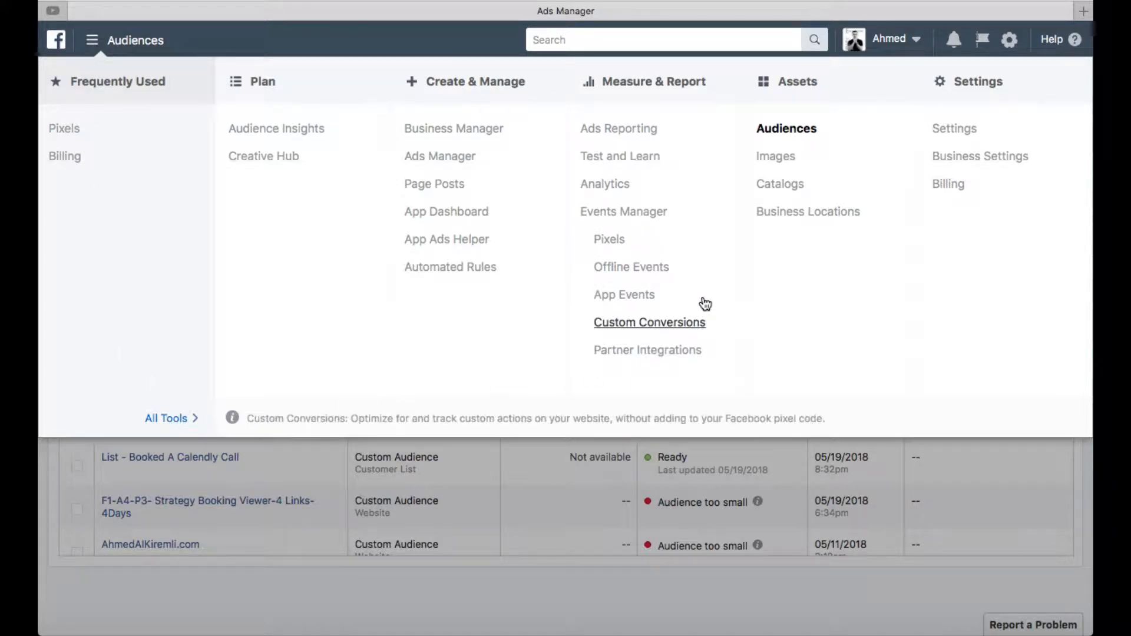
- Open the Audiences list and start a new custom audience based on website traffic
left_click(780, 133)
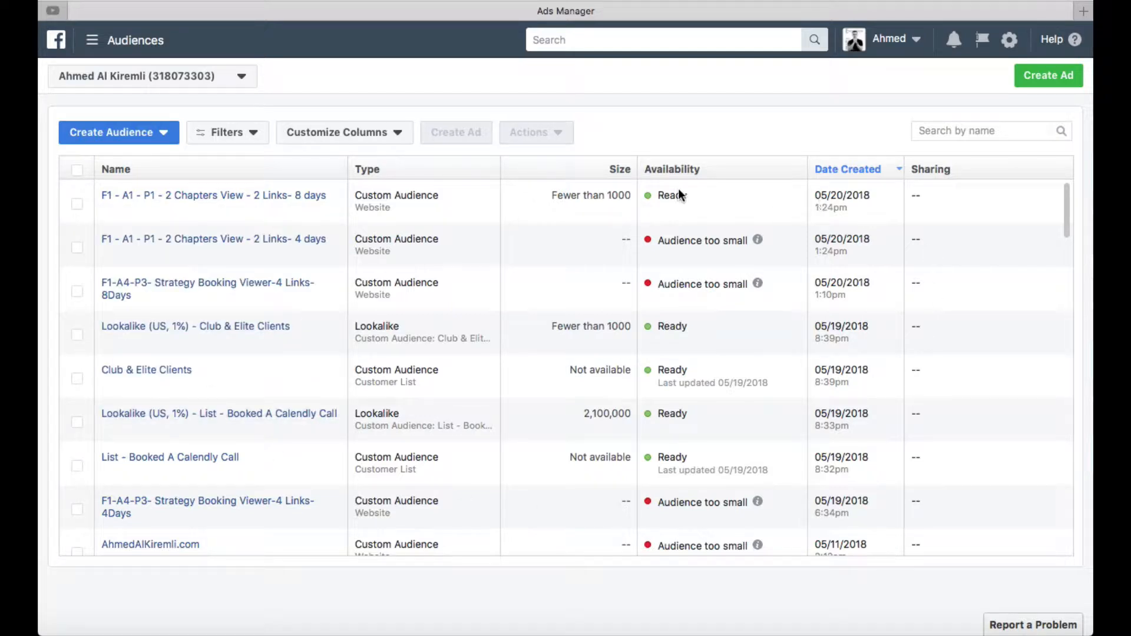
mouse_move(283, 240)
mouse_move(234, 184)
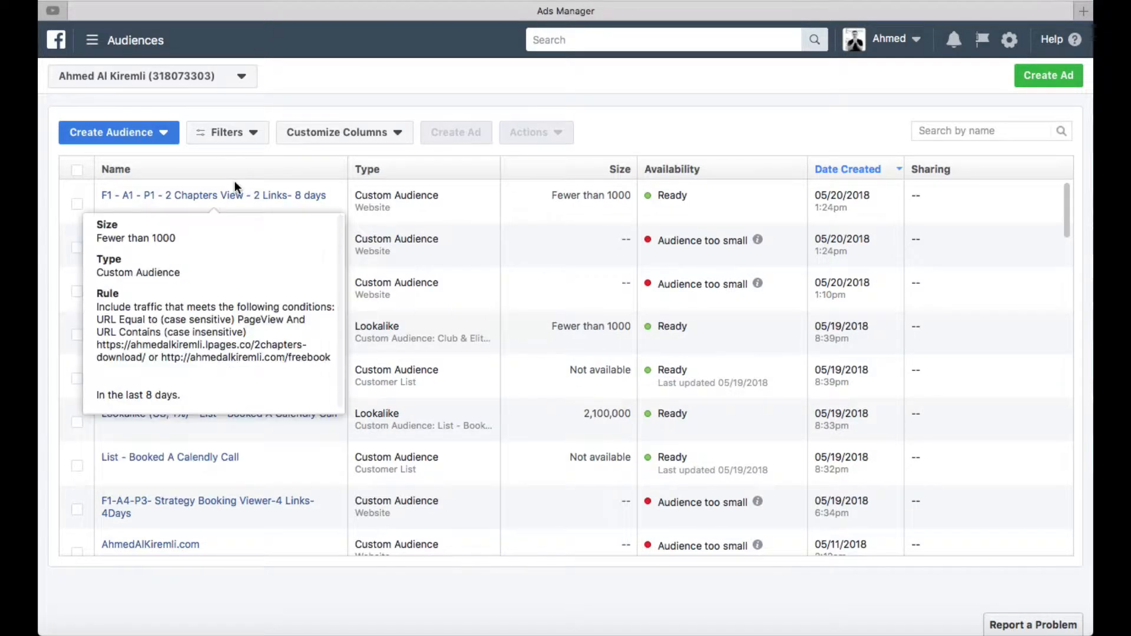
left_click(168, 134)
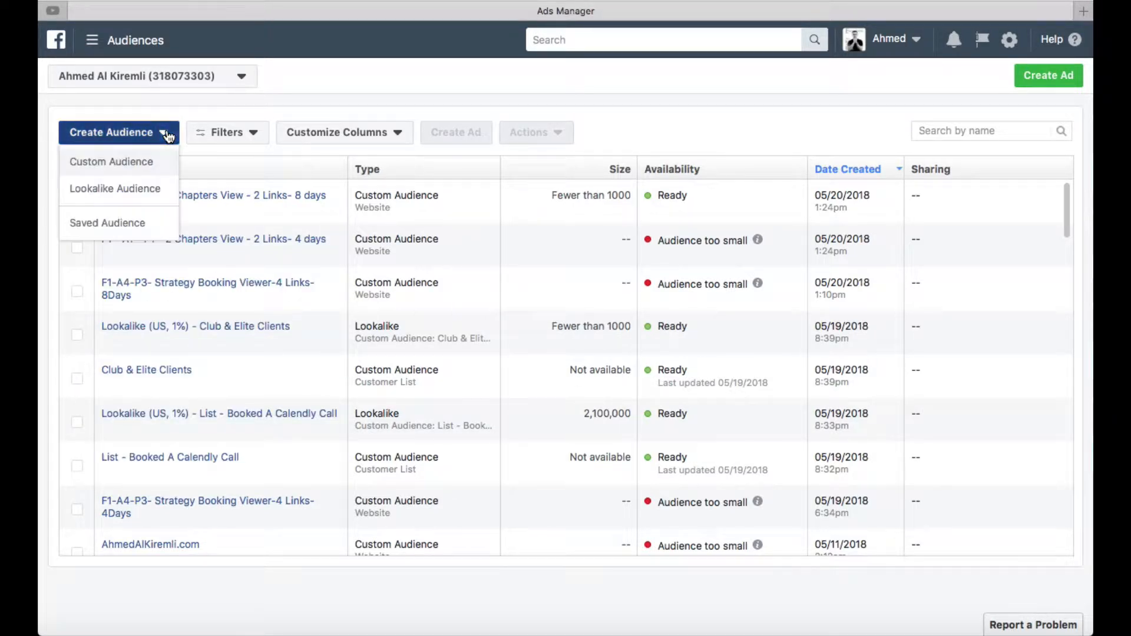
left_click(104, 171)
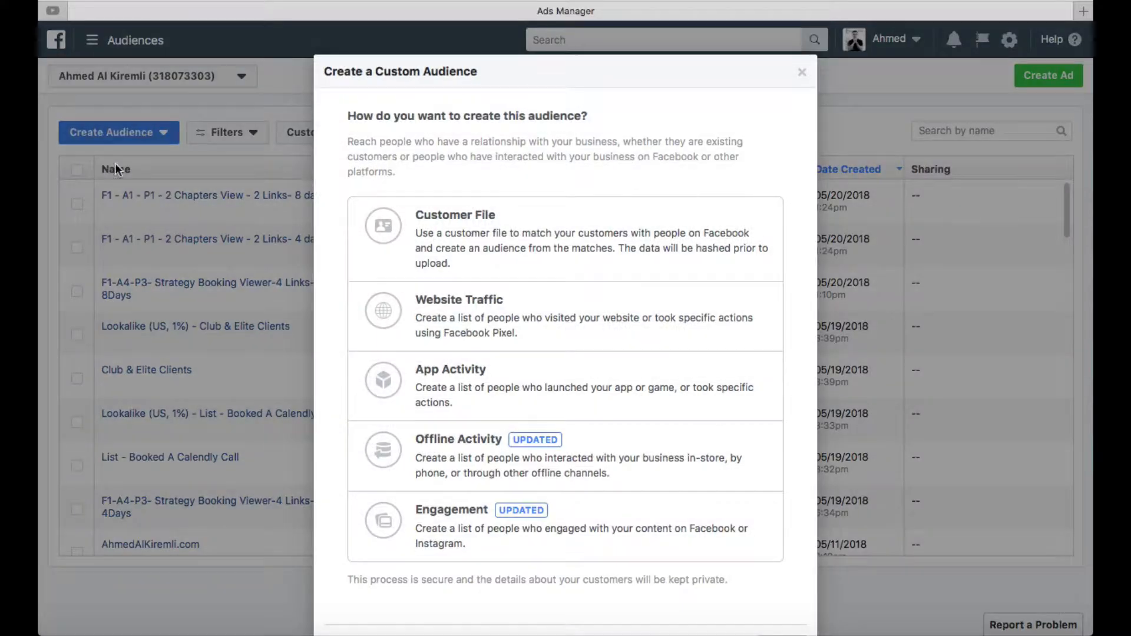
left_click(466, 316)
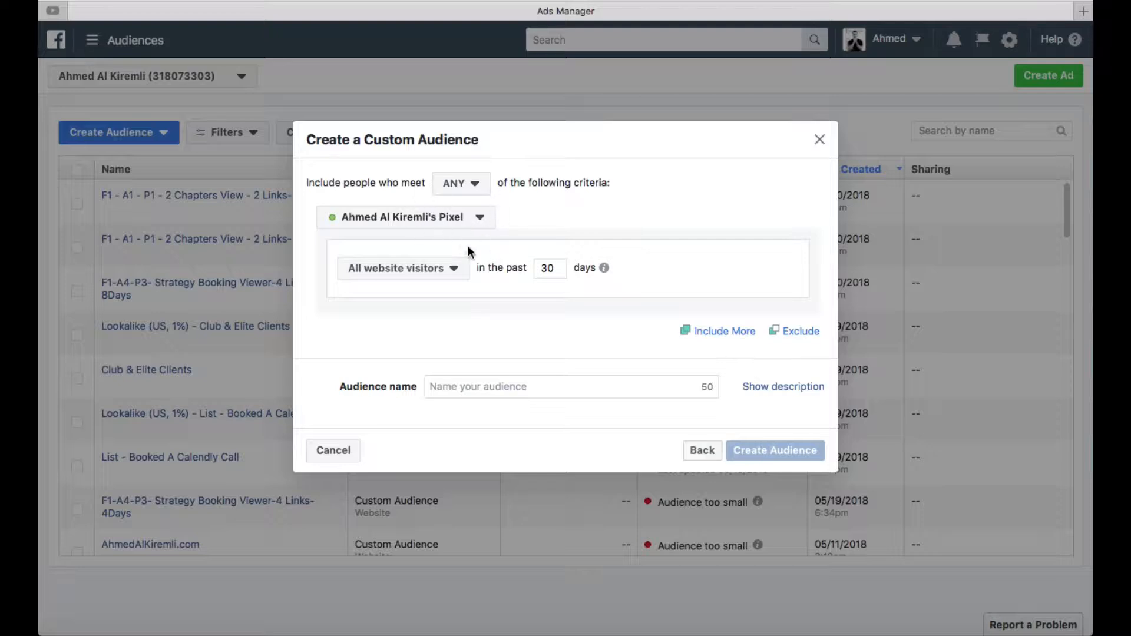
- Keep the current pixel and set the audience criterion to PageView in the past 180 days
left_click(479, 218)
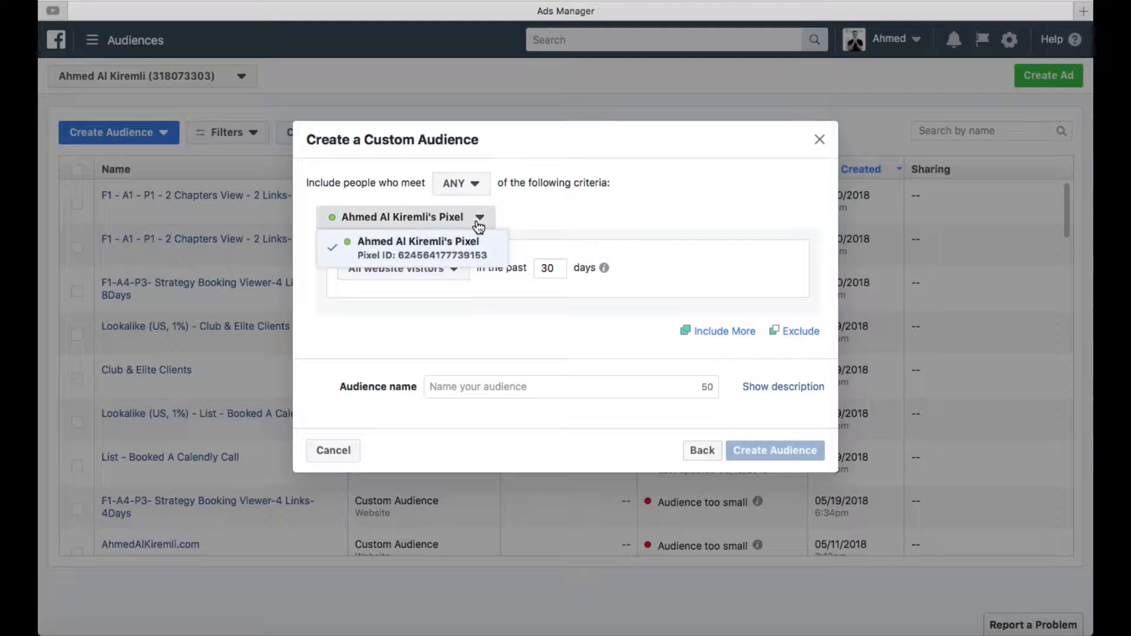
left_click(561, 212)
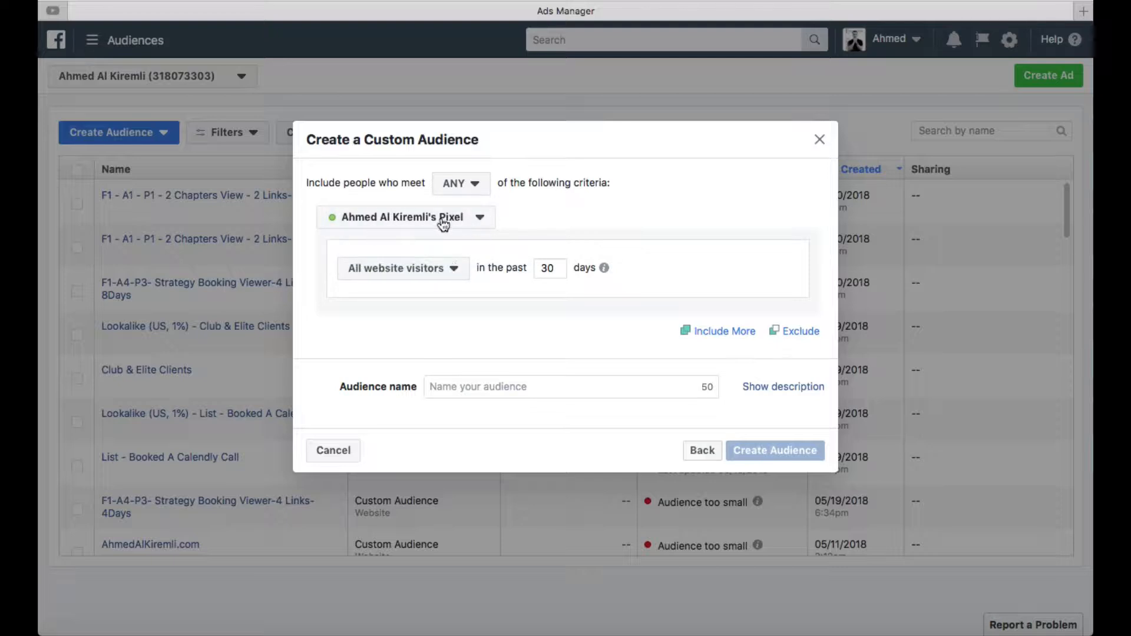
left_click(455, 272)
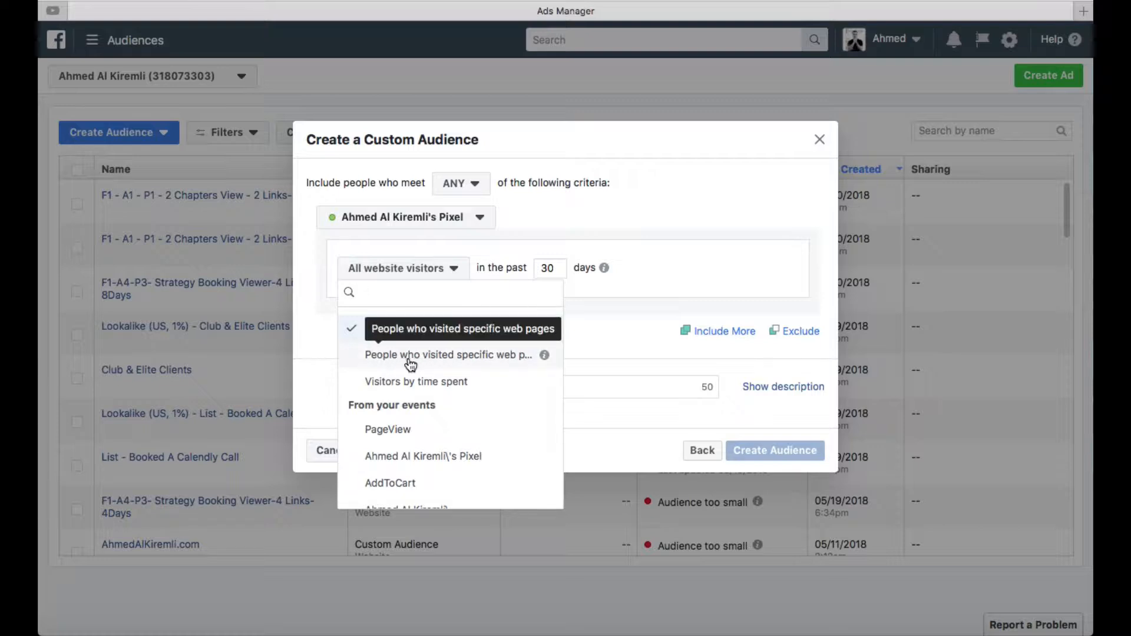
mouse_move(541, 356)
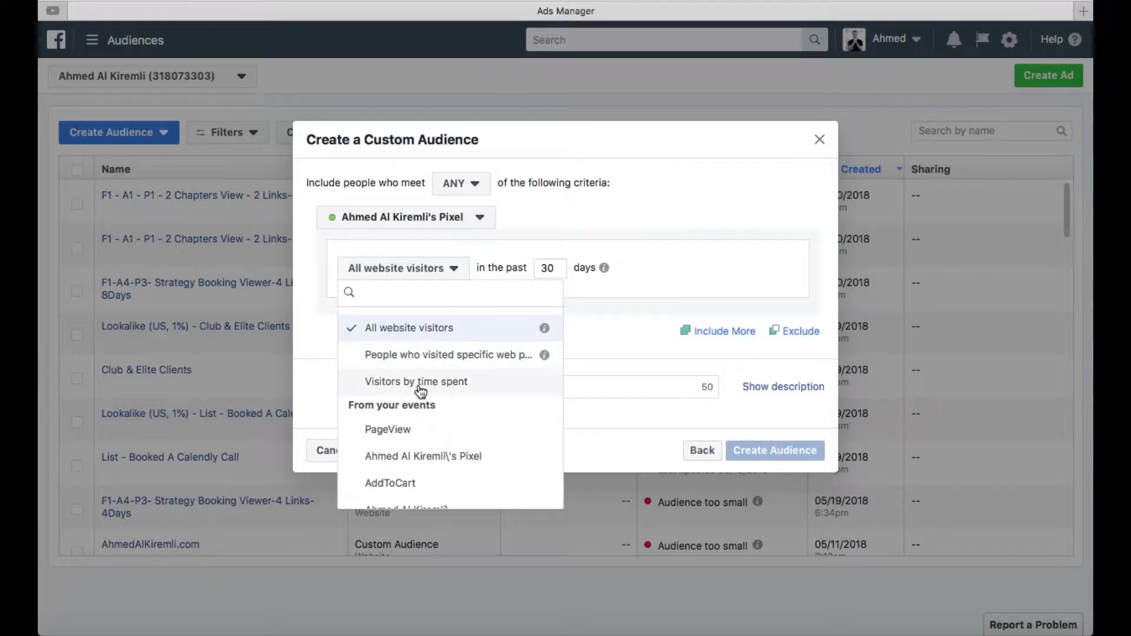
left_click(401, 439)
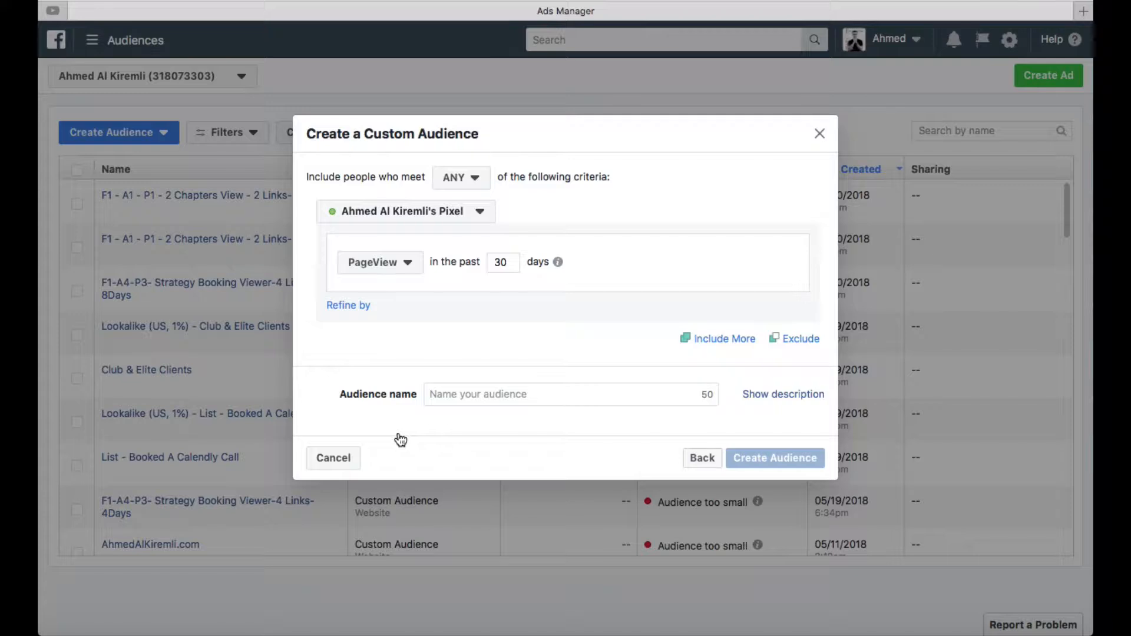
double_click(507, 262)
type("180")
- Refine the PageView criterion by URL/Parameter so that the URL contains ahmedalkiremli.com
left_click(361, 307)
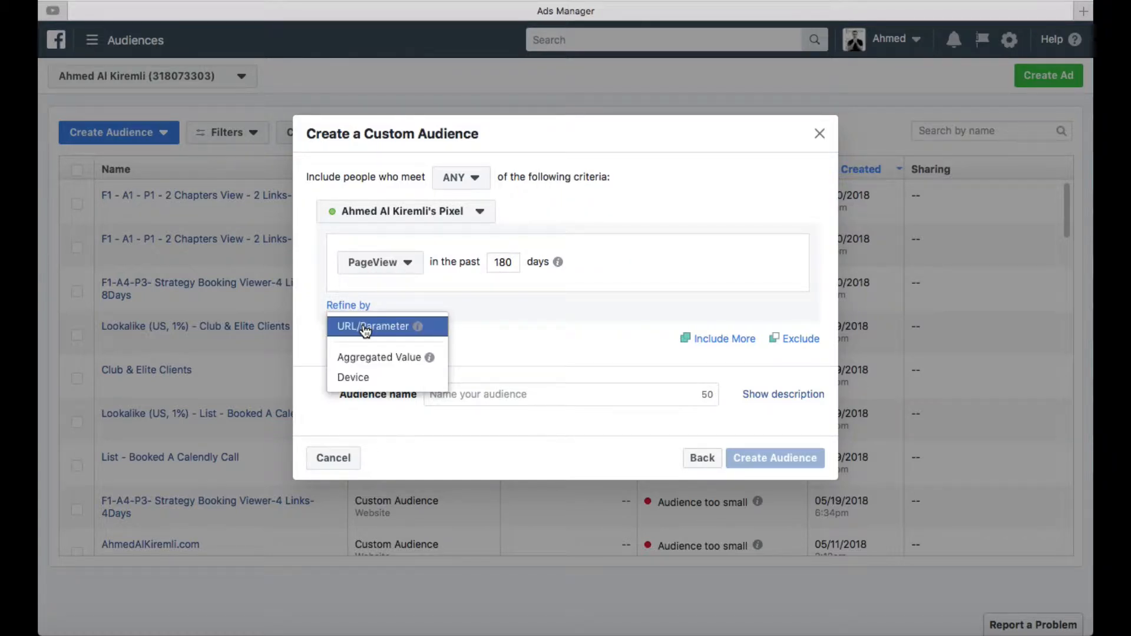
left_click(366, 330)
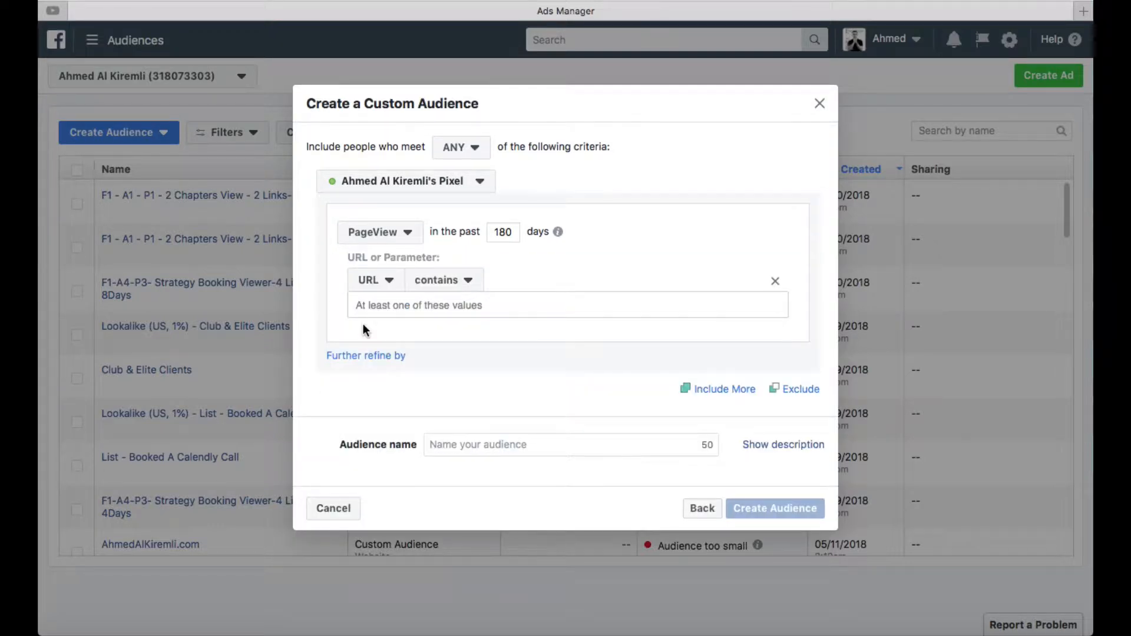
left_click(404, 306)
type("ahmedalkiremli.com")
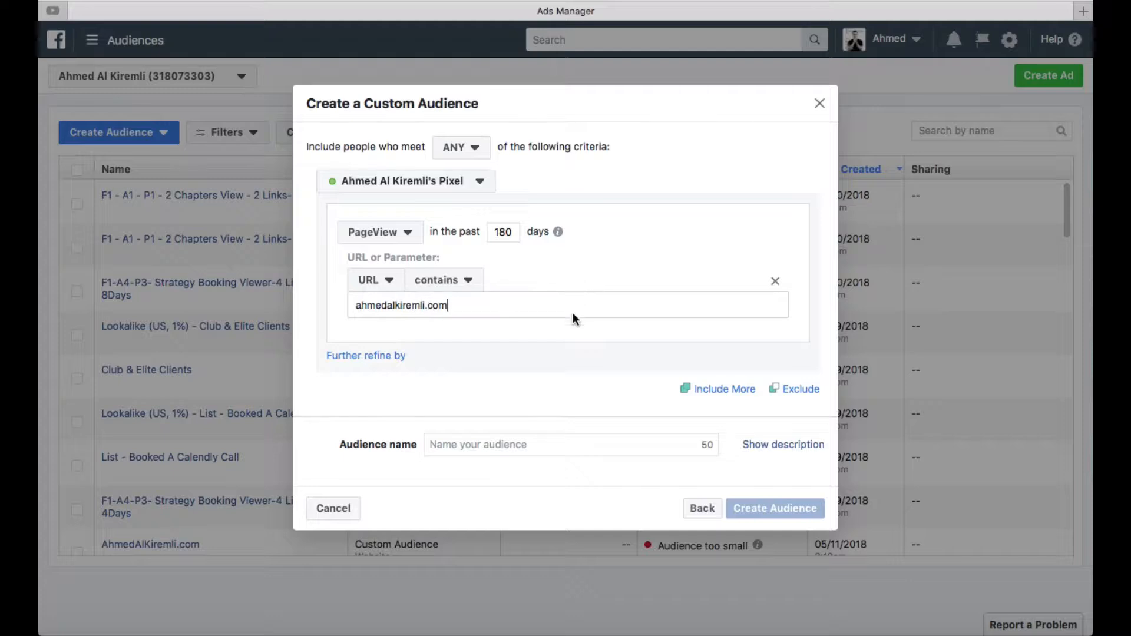
left_click(577, 344)
- Name the audience "AhmedAlKiremli.com visitors", create it and close the confirmation
left_click(504, 458)
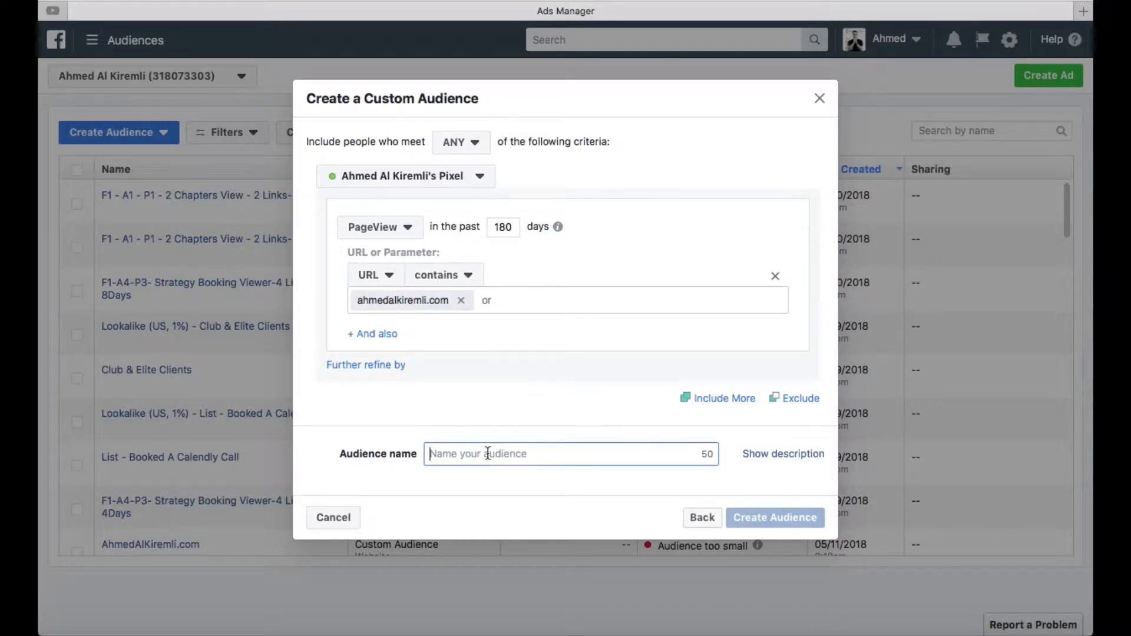
type("A")
key("BackSpace")
type("m")
key("BackSpace")
type("ahmeda")
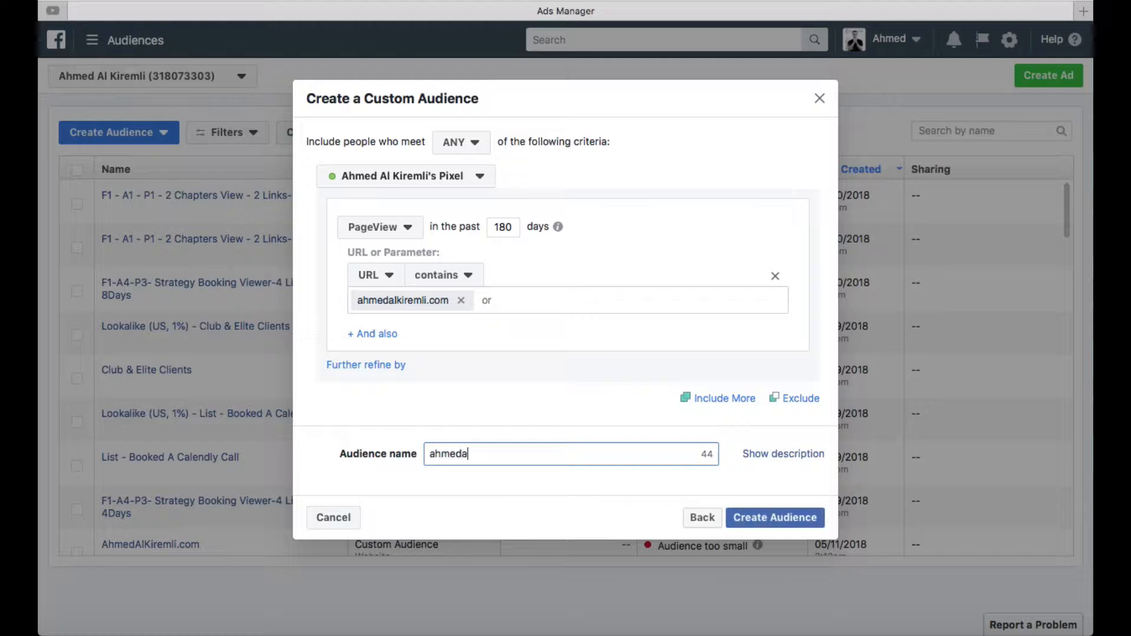
key("BackSpace")
key("BackSpace")
key("BackSpace")
key("BackSpace")
key("BackSpace")
key("BackSpace")
type("AhmedAlKiremli")
type(".c")
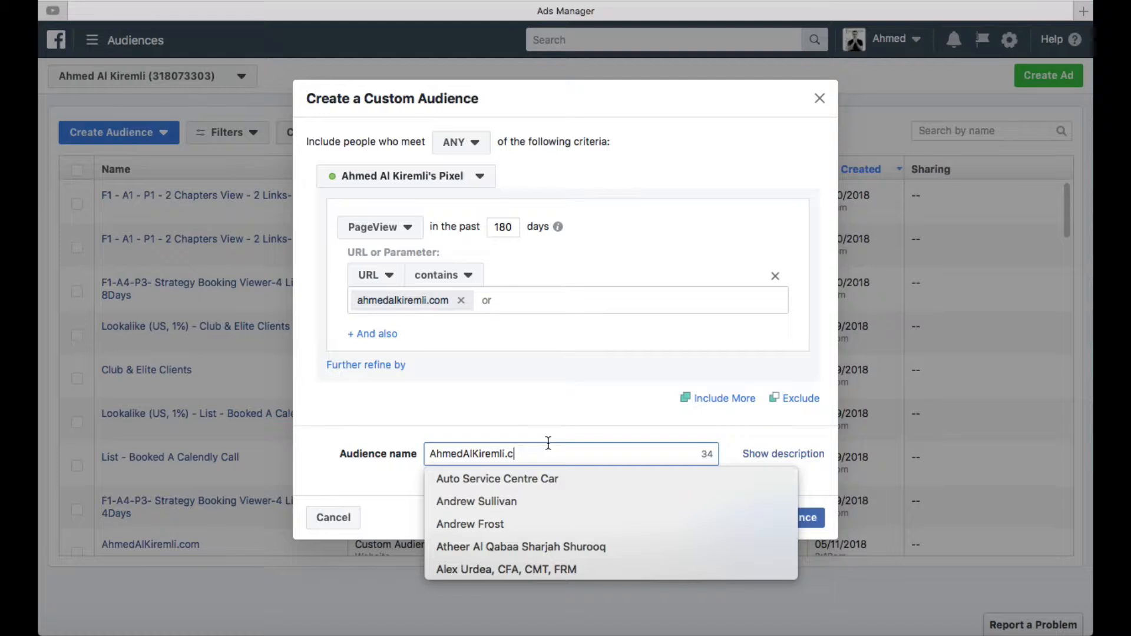
type("om visitors")
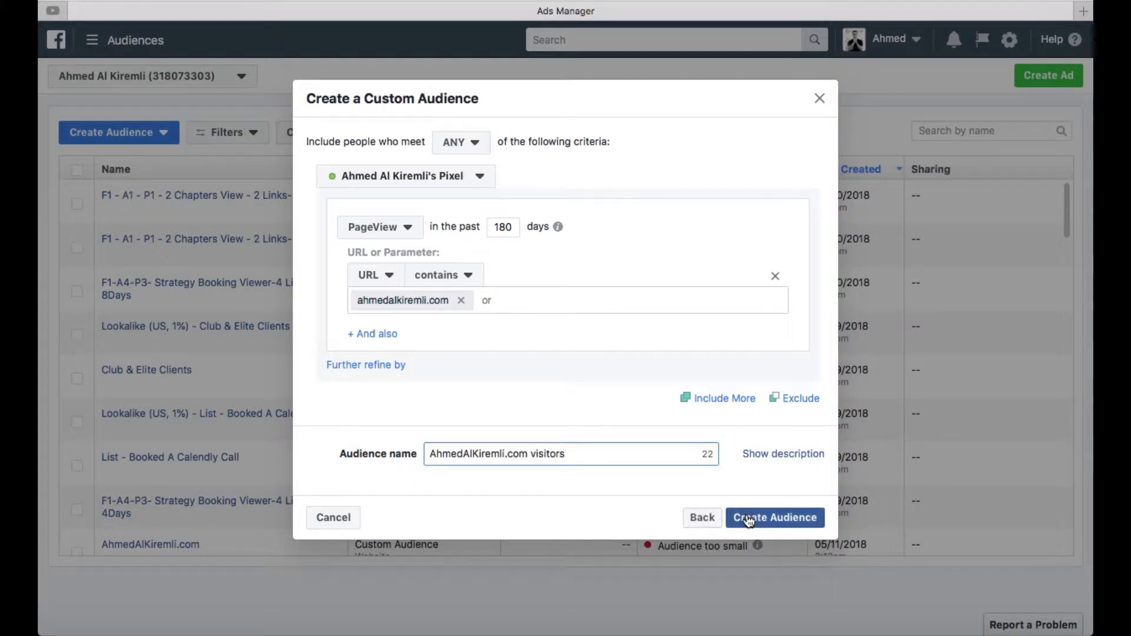
left_click(778, 521)
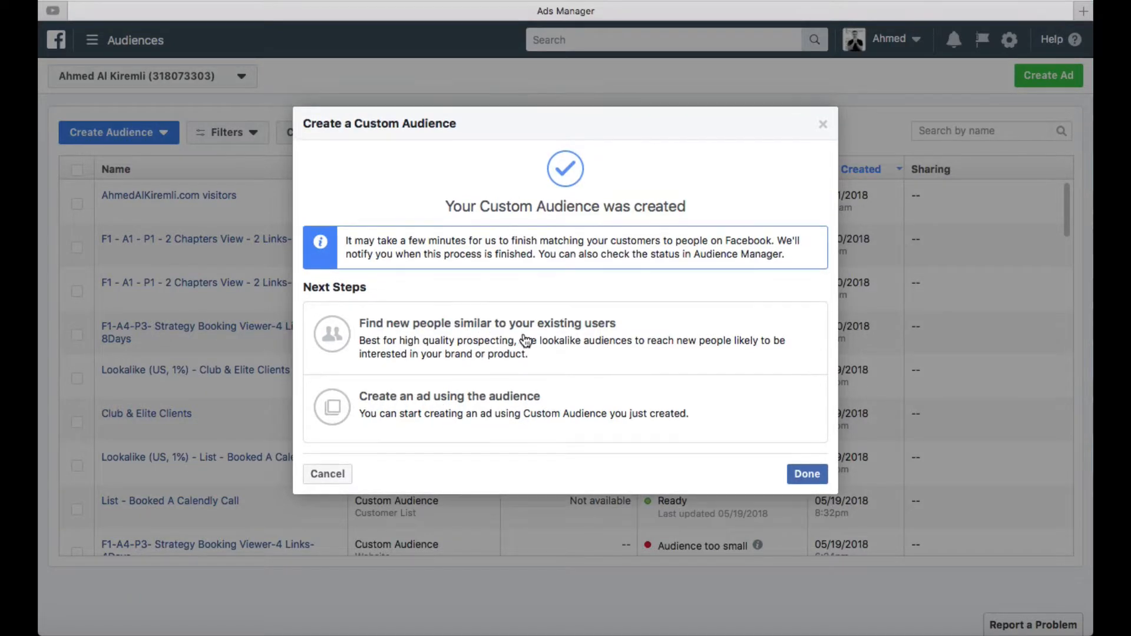
left_click(806, 475)
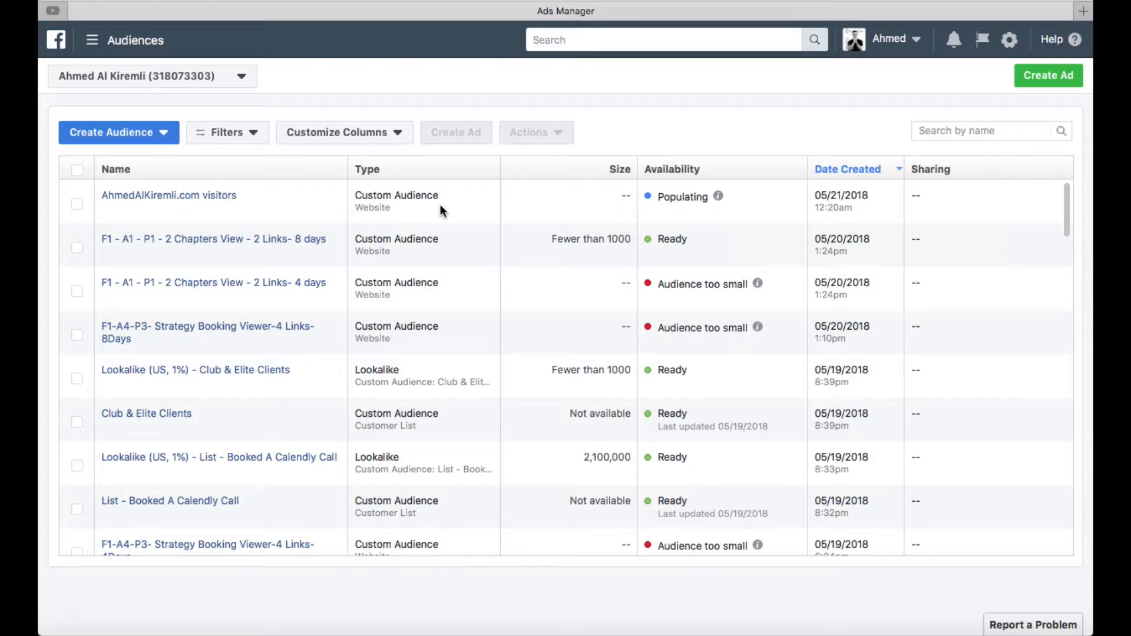
- Open the AhmedAlKiremli.com visitors audience for editing, try 4 and 8 days as its time window, and cancel the edit
left_click(207, 199)
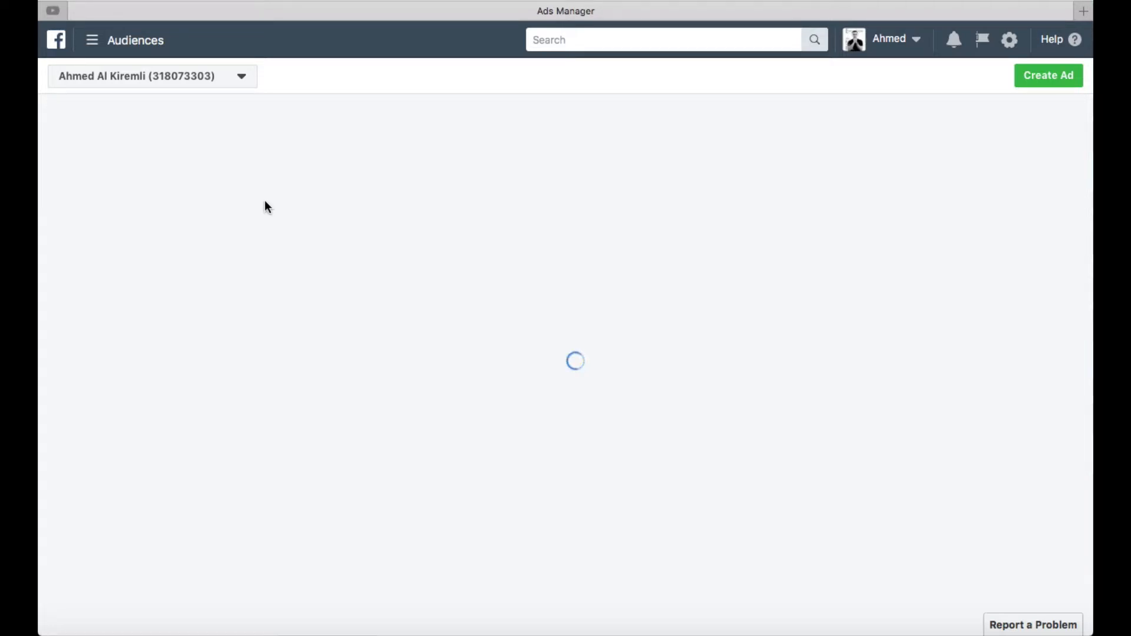
left_click(197, 381)
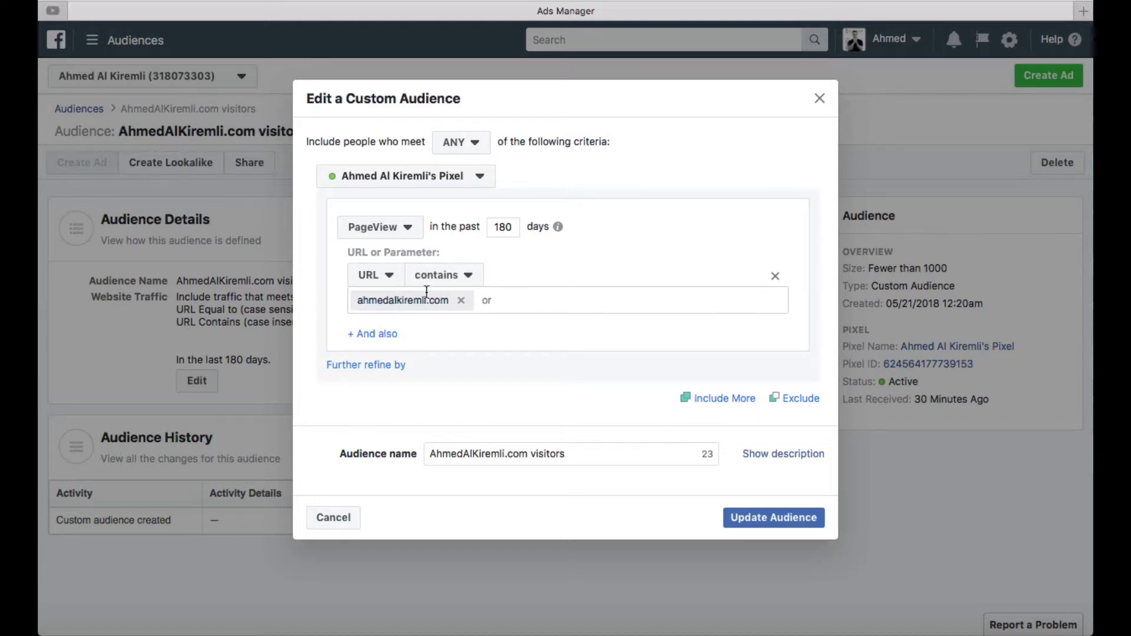
left_click_drag(511, 226, 493, 228)
type("4")
double_click(503, 228)
type("8")
left_click(334, 517)
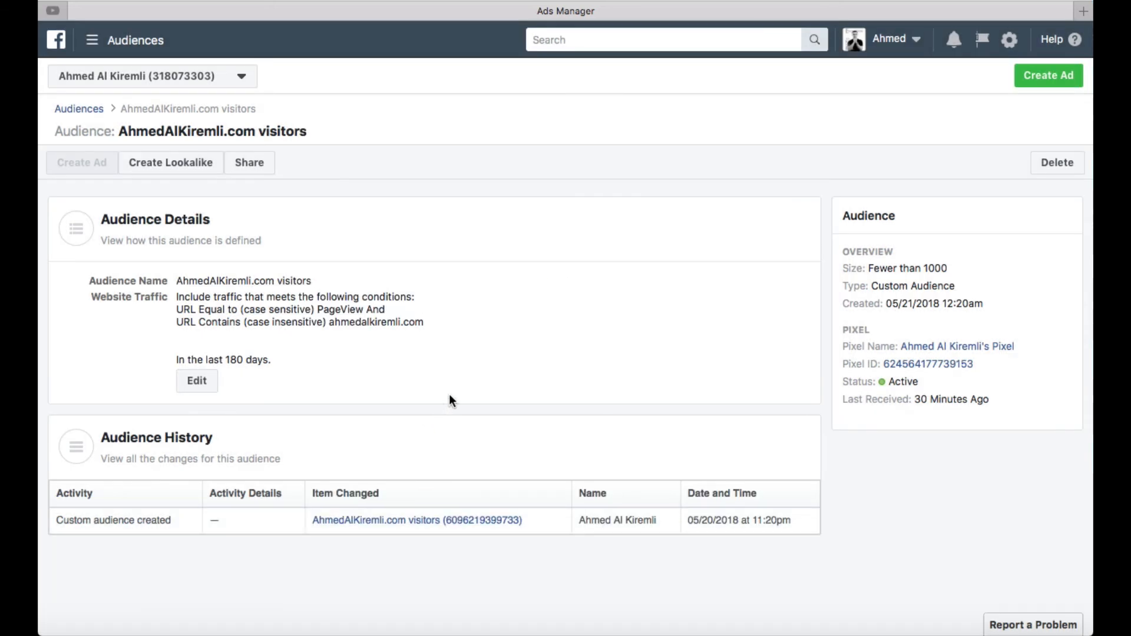